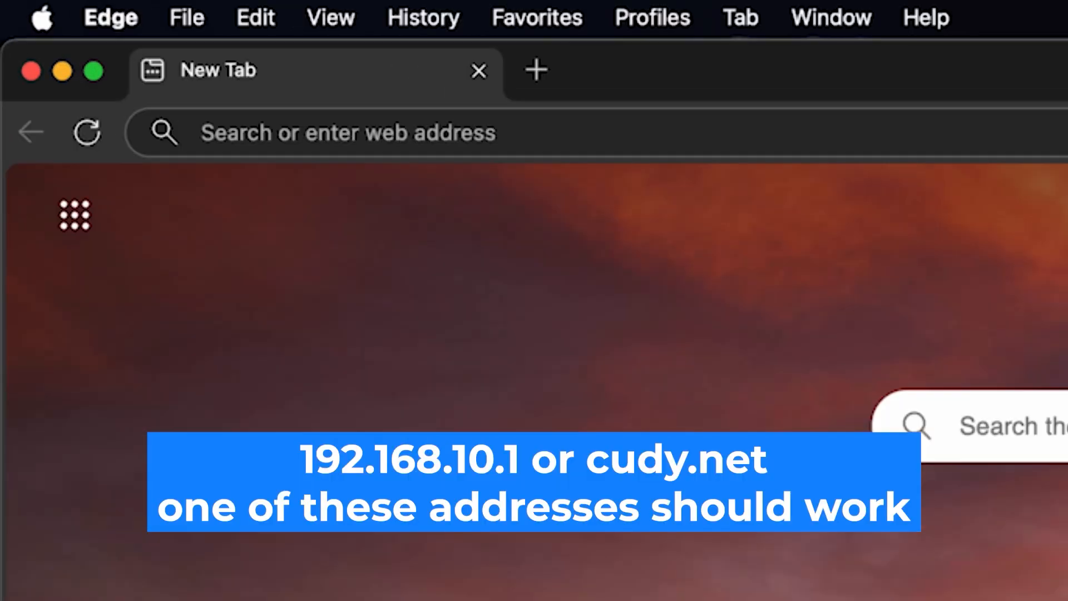
Enter the router address 192.168.10.1 in Edge's address bar
left_click(606, 133)
type("1")
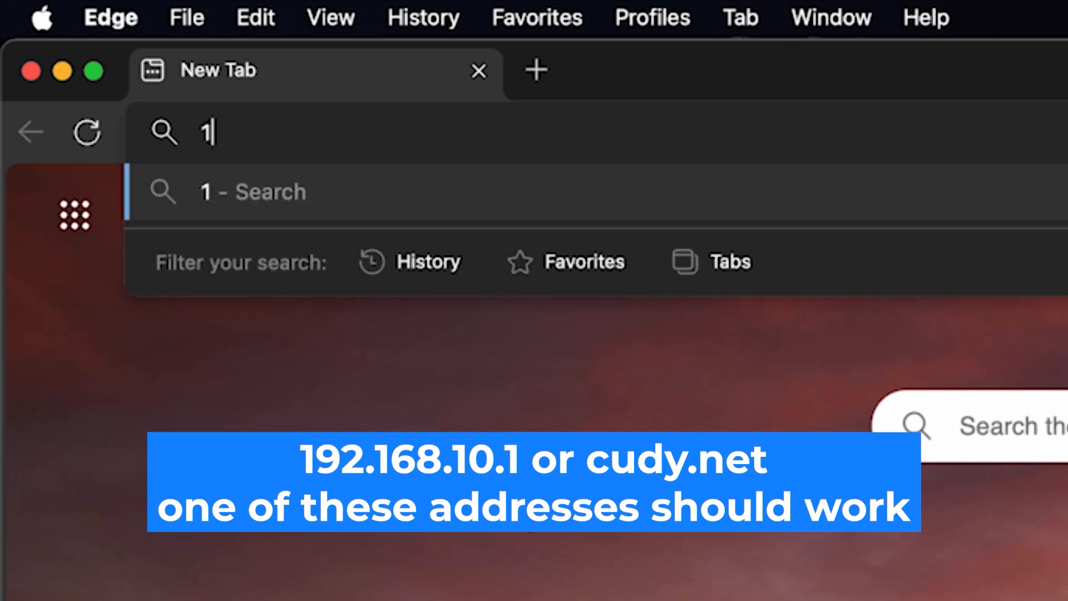
type("92.168.10.1")
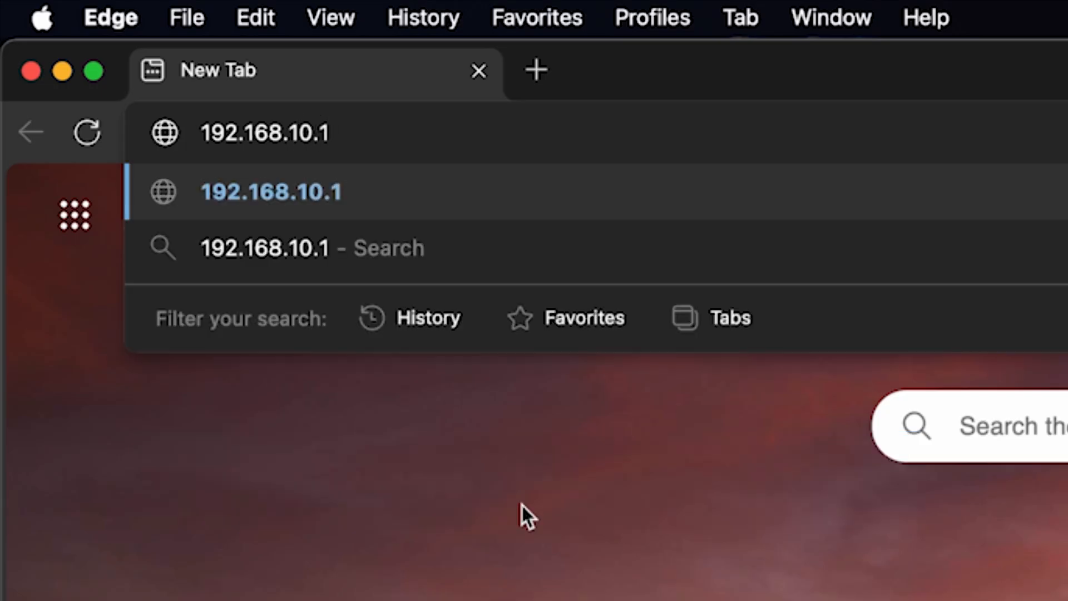
key("Return")
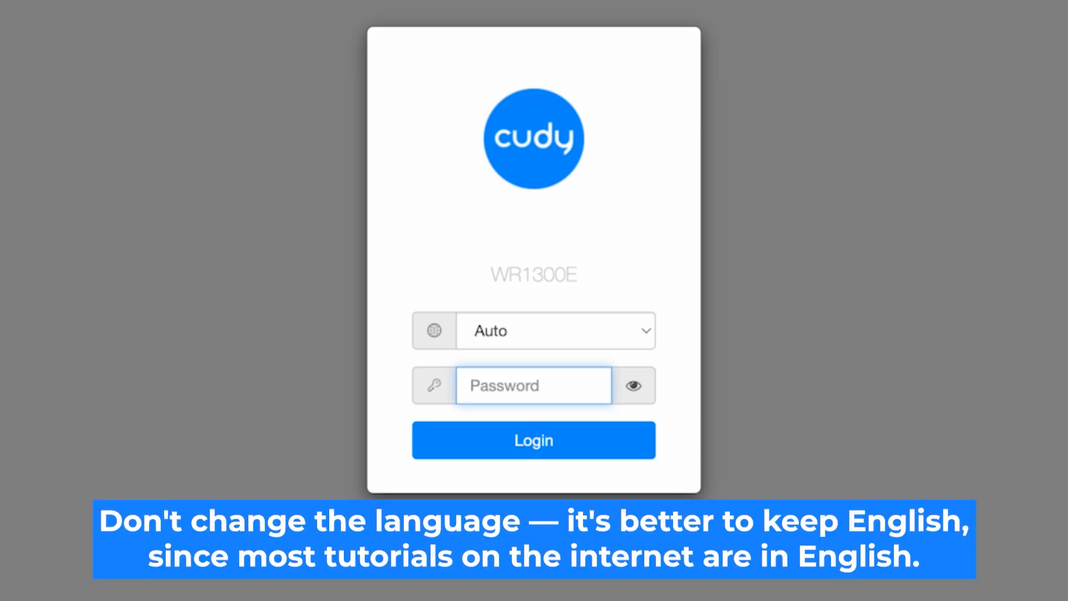
Switch the login page to English, enter the default admin password, show it, and log in
left_click(638, 334)
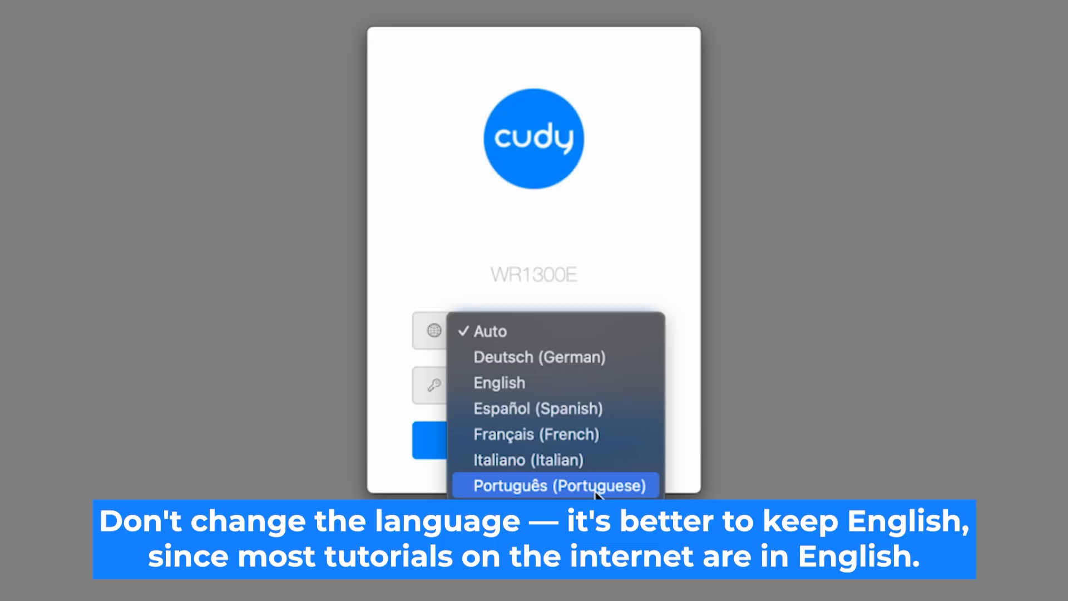
left_click(590, 383)
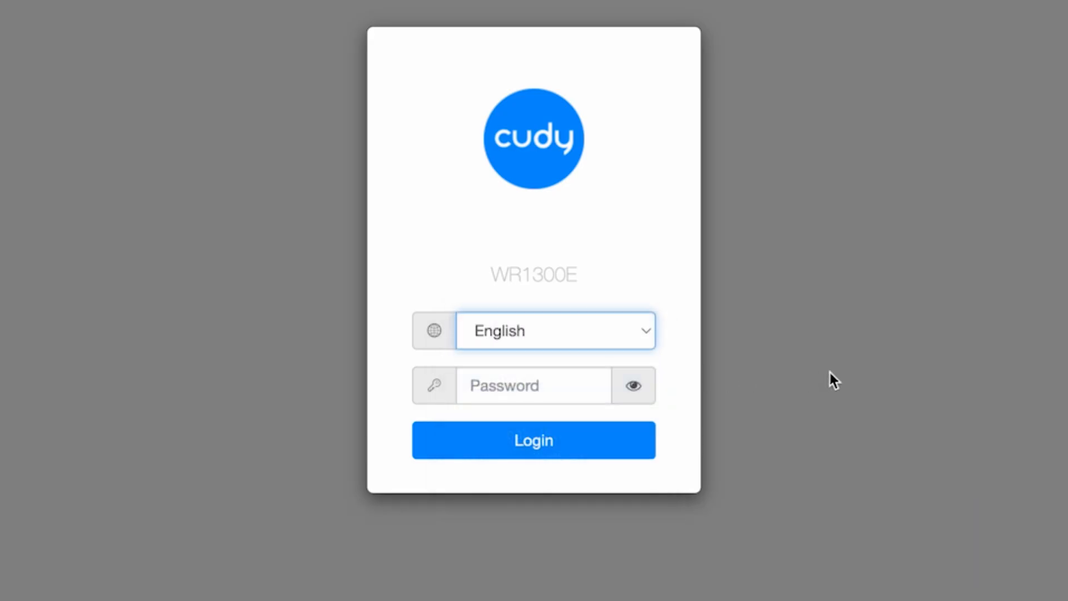
left_click(499, 389)
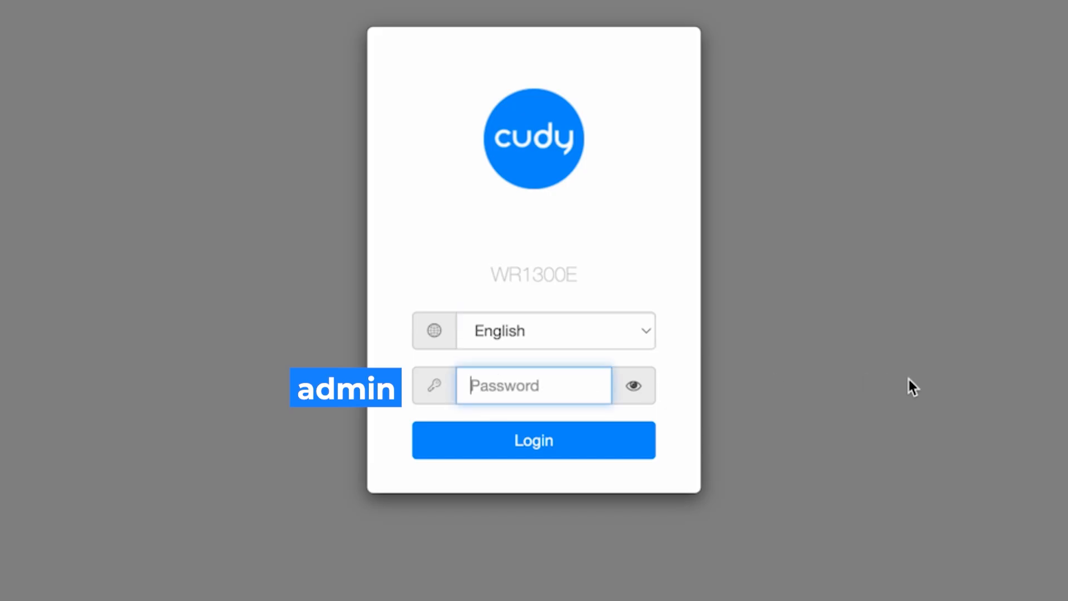
type("admin")
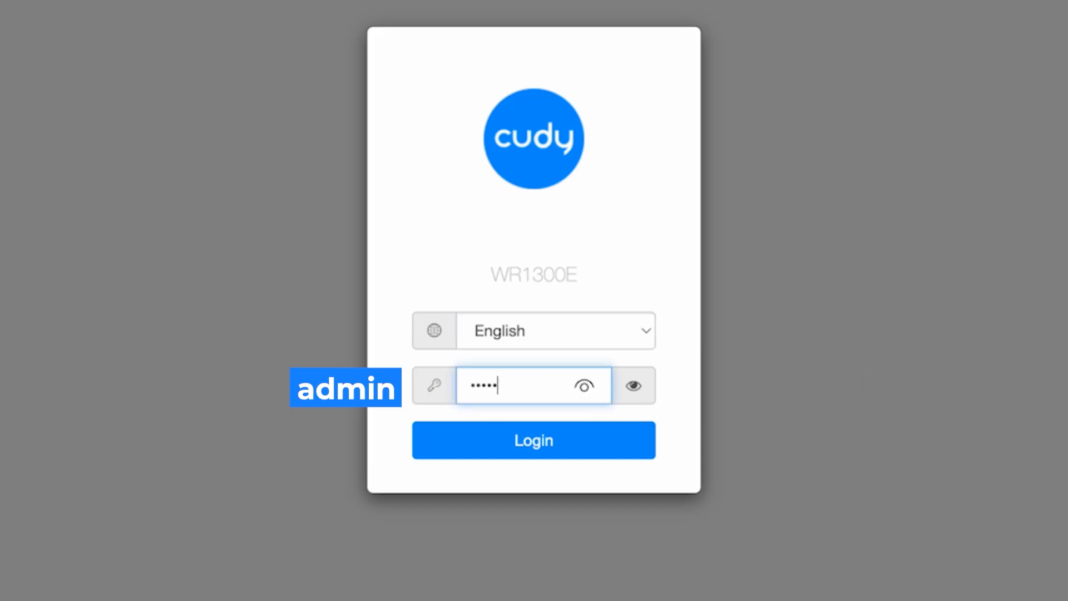
left_click(634, 386)
left_click(634, 386)
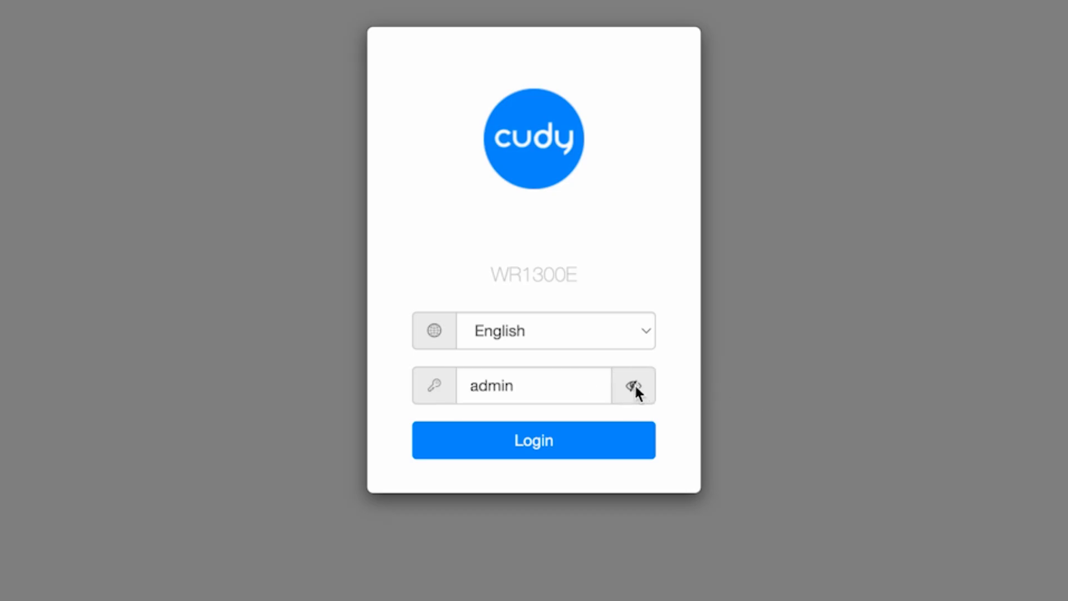
left_click(565, 452)
Log in, then keep Wireless Router mode and the Europe/Kiev timezone in the setup wizard
left_click(636, 387)
left_click(563, 449)
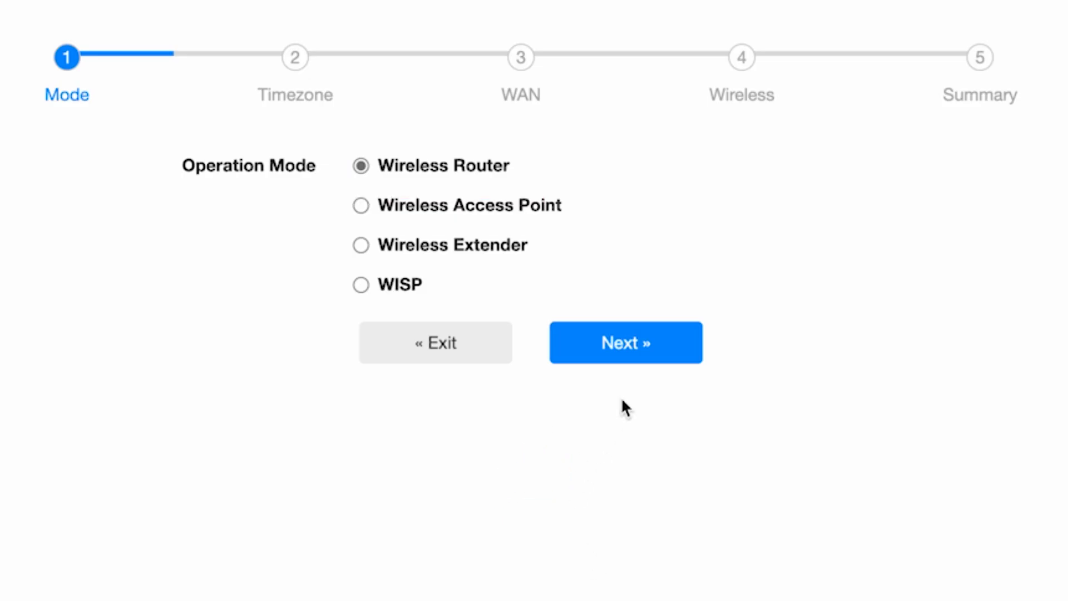
left_click(651, 342)
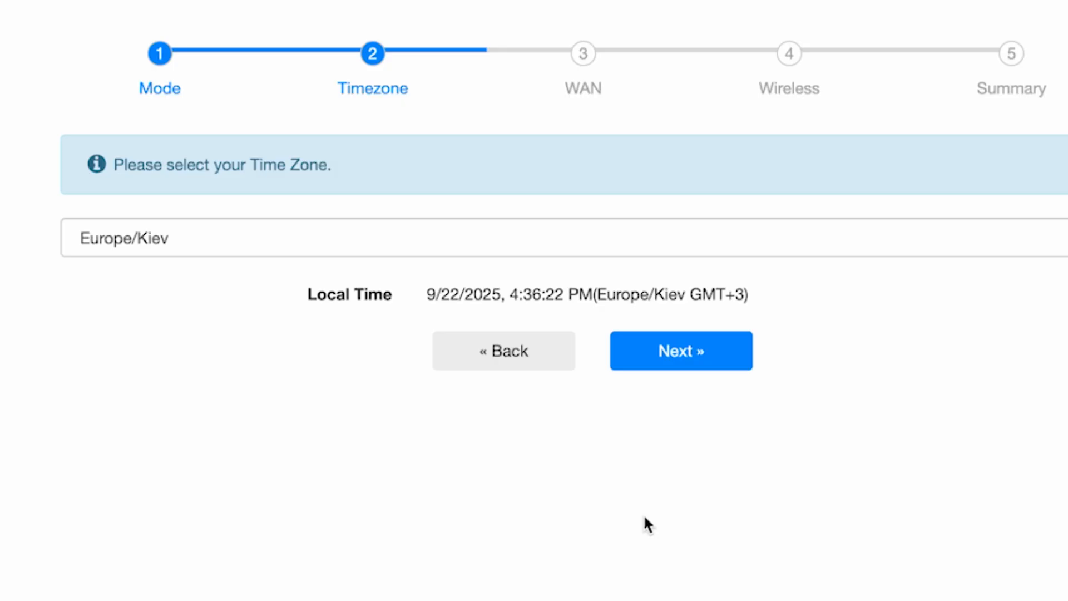
left_click(772, 241)
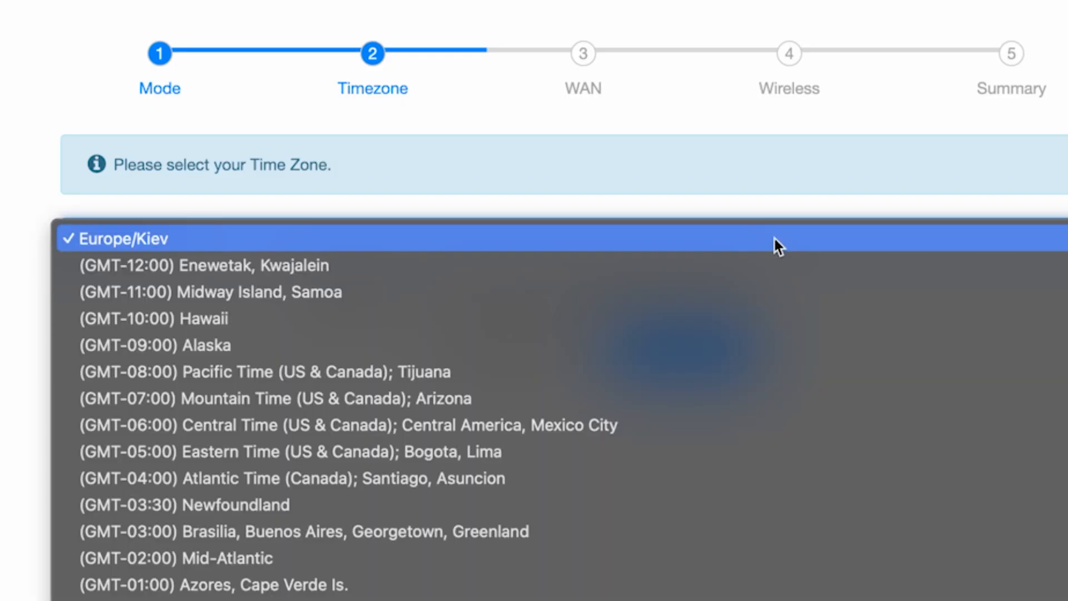
scroll(759, 486, "down", 4)
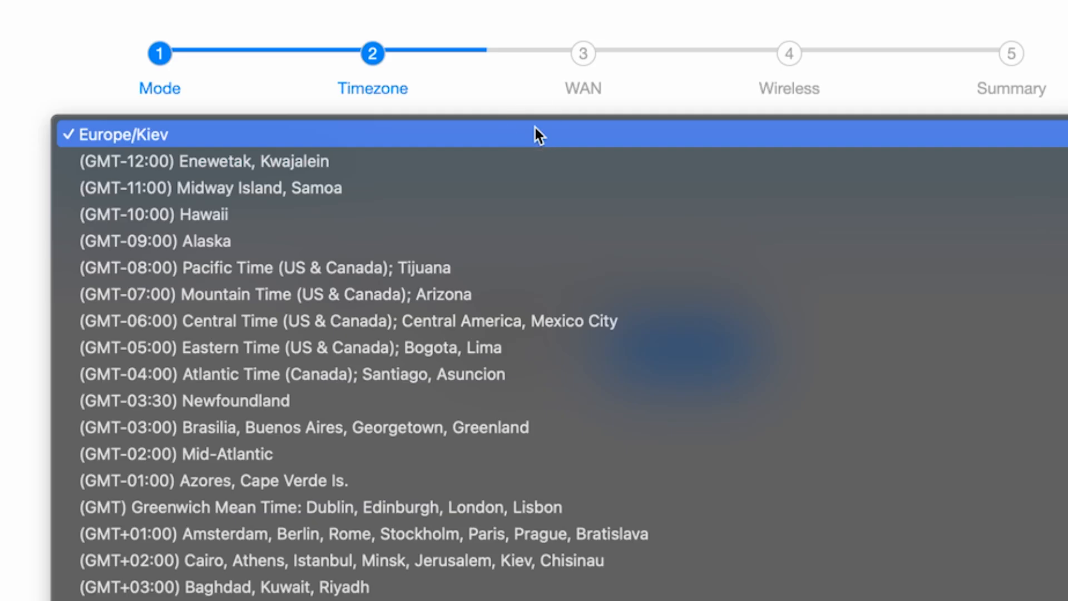
left_click(534, 133)
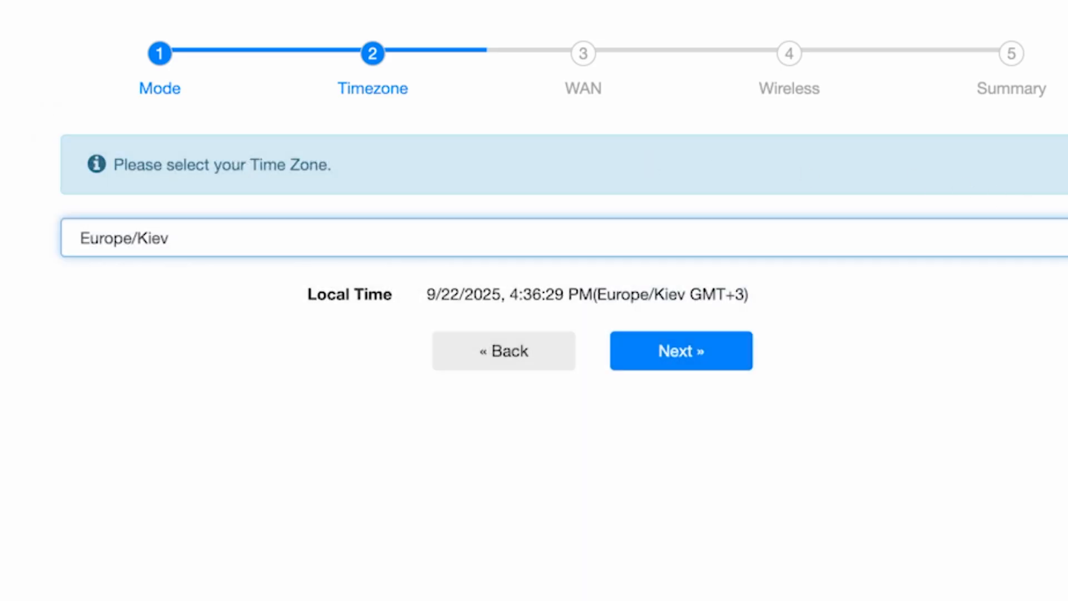
left_click(713, 370)
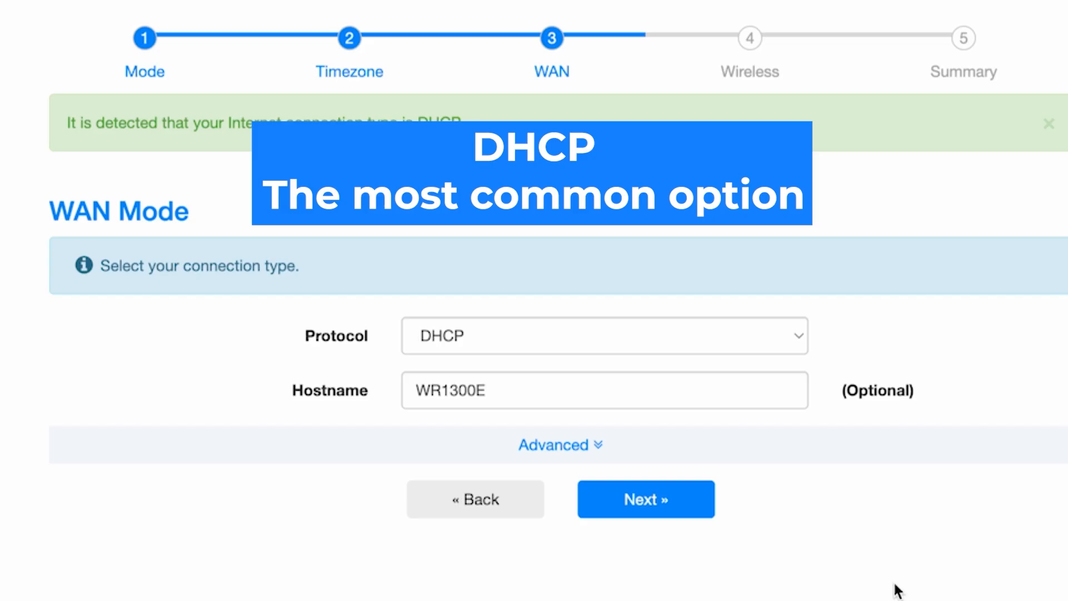
Keep DHCP as the WAN protocol and WR1300E as the hostname, then continue
left_click(697, 344)
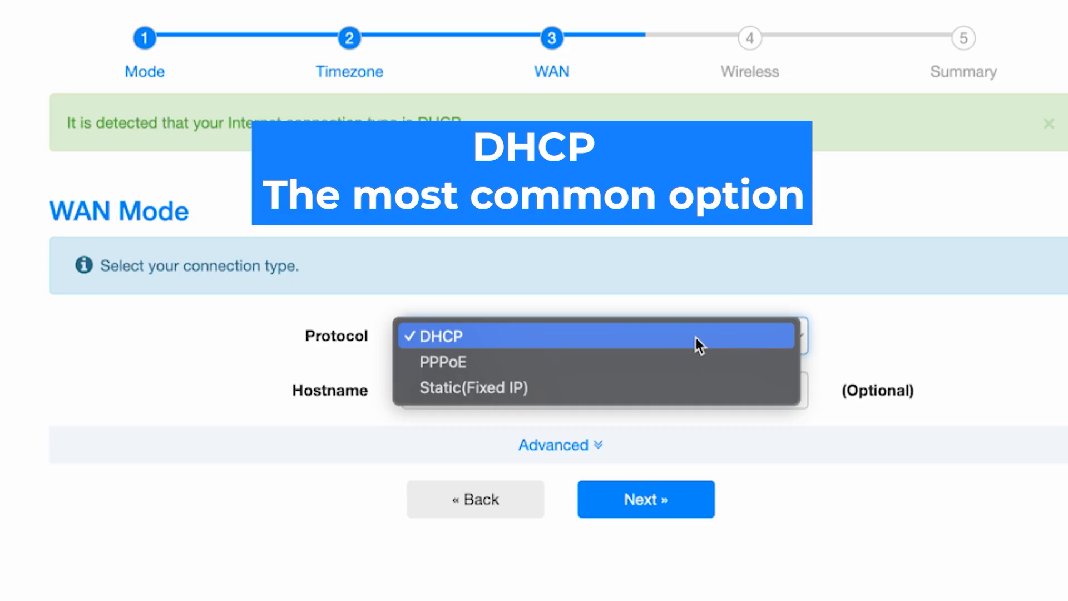
left_click(499, 337)
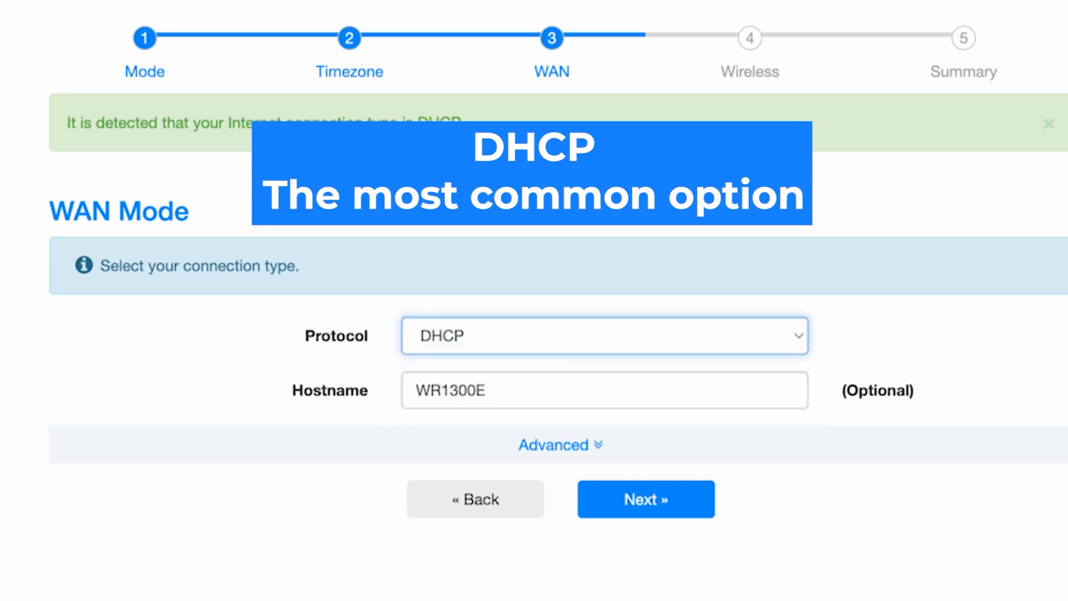
left_click(632, 391)
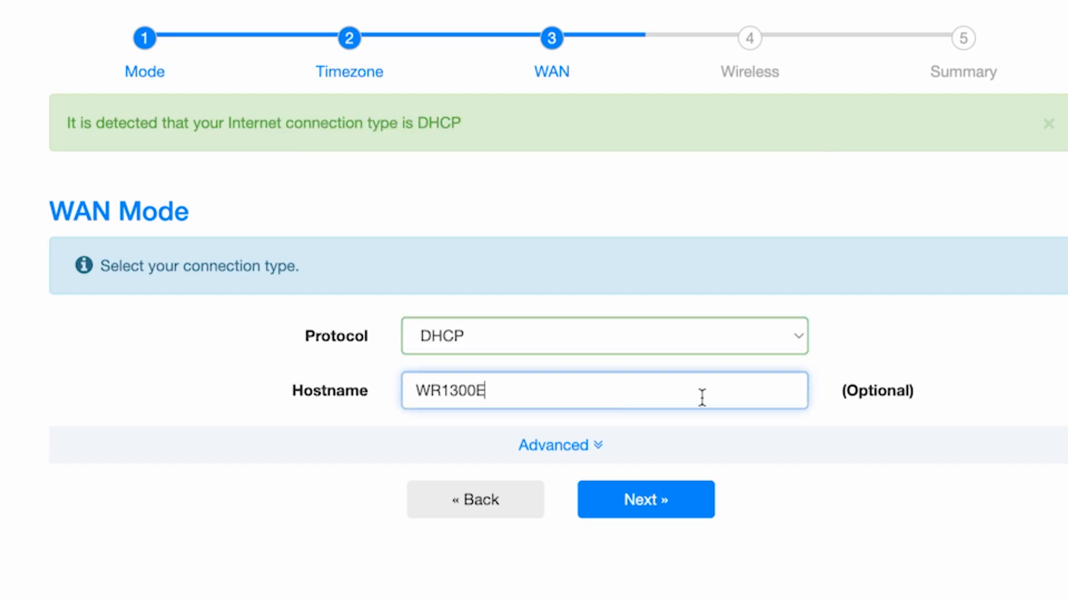
left_click(890, 412)
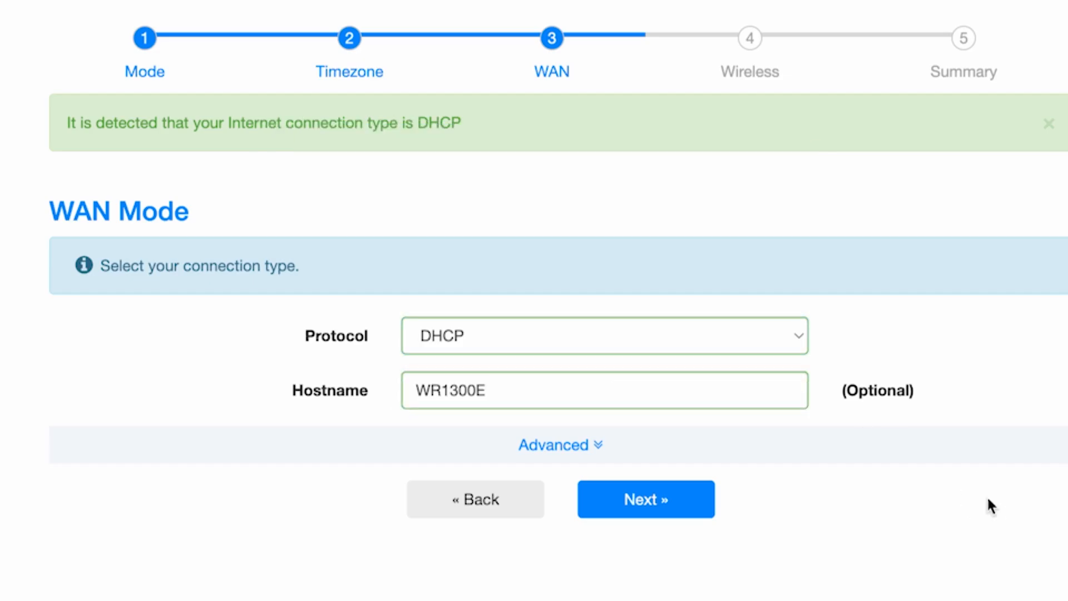
left_click(669, 503)
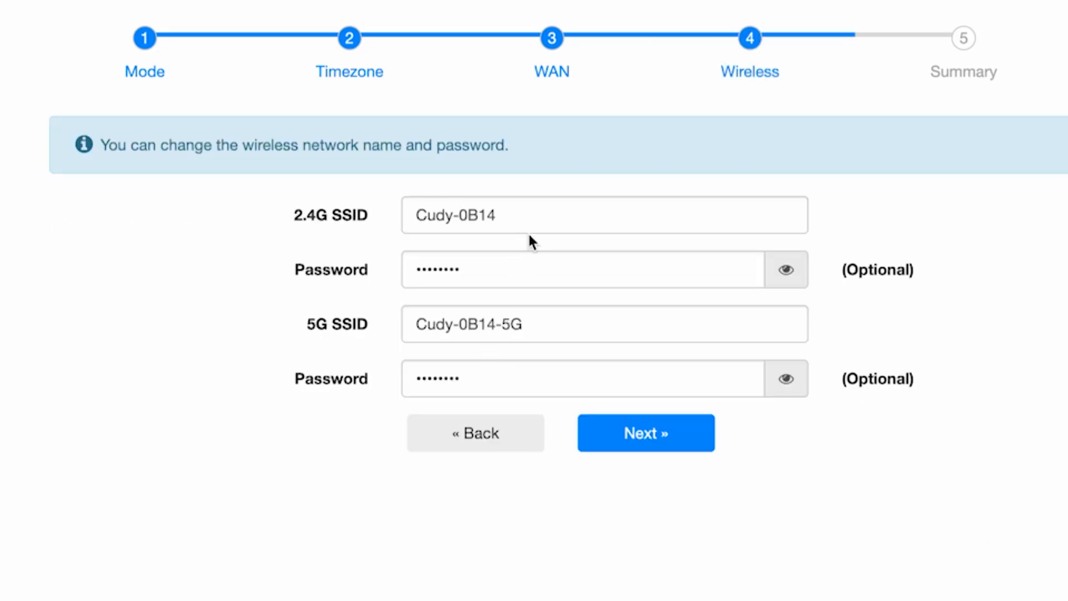
Rename the 2.4G network to Cudy and give it a new Wi-Fi password
left_click(536, 217)
left_click_drag(499, 216, 453, 213)
key("BackSpace")
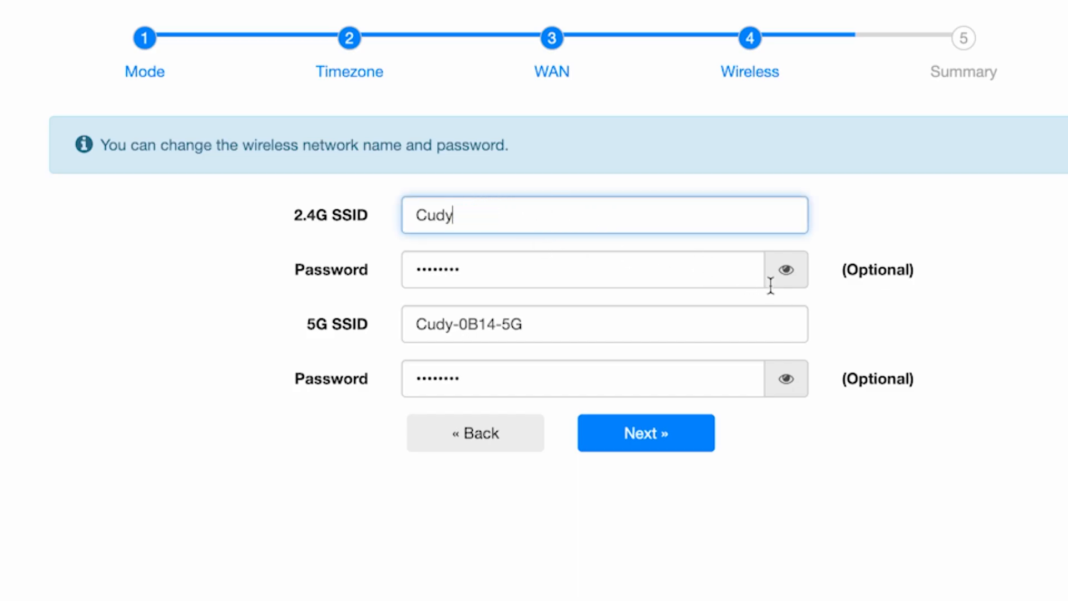
left_click(786, 270)
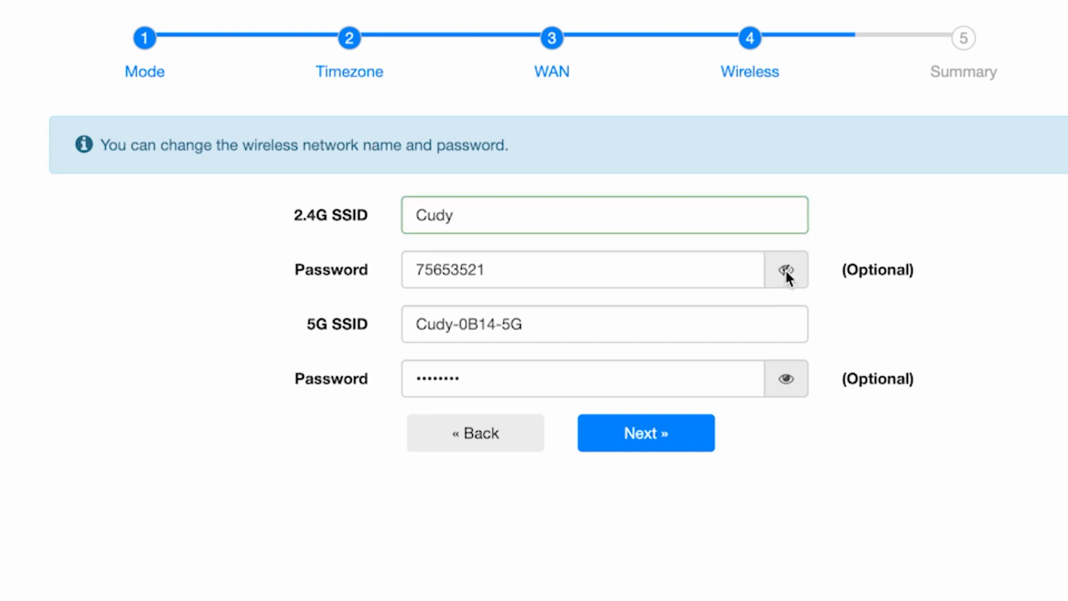
left_click_drag(575, 269, 362, 273)
type("123456789")
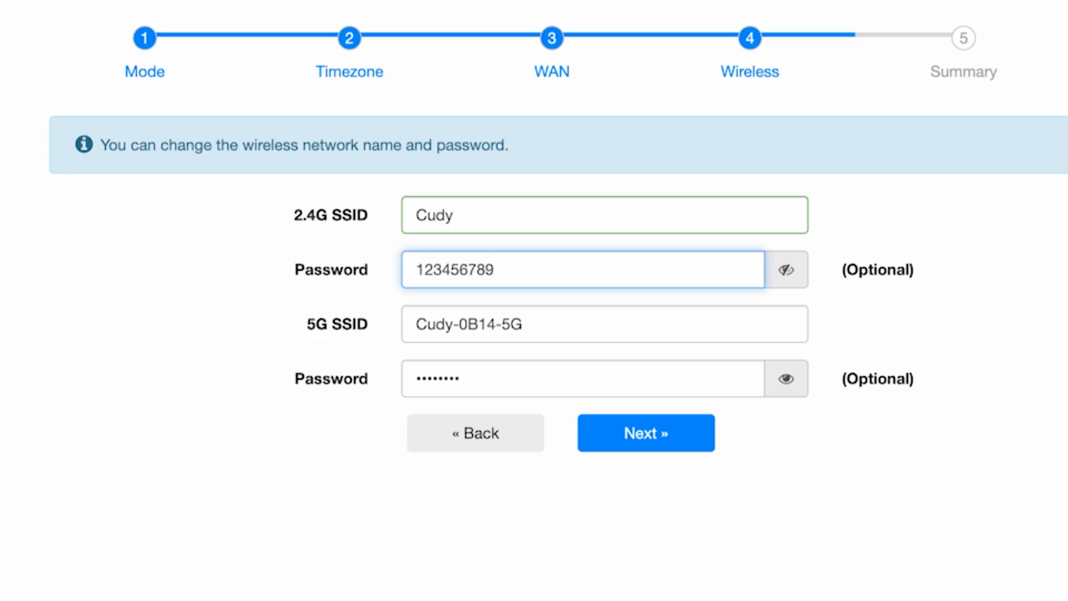
Rename the 5G network to Cudy5G with its own new password, then continue to Summary
left_click(657, 314)
left_click_drag(501, 324, 450, 324)
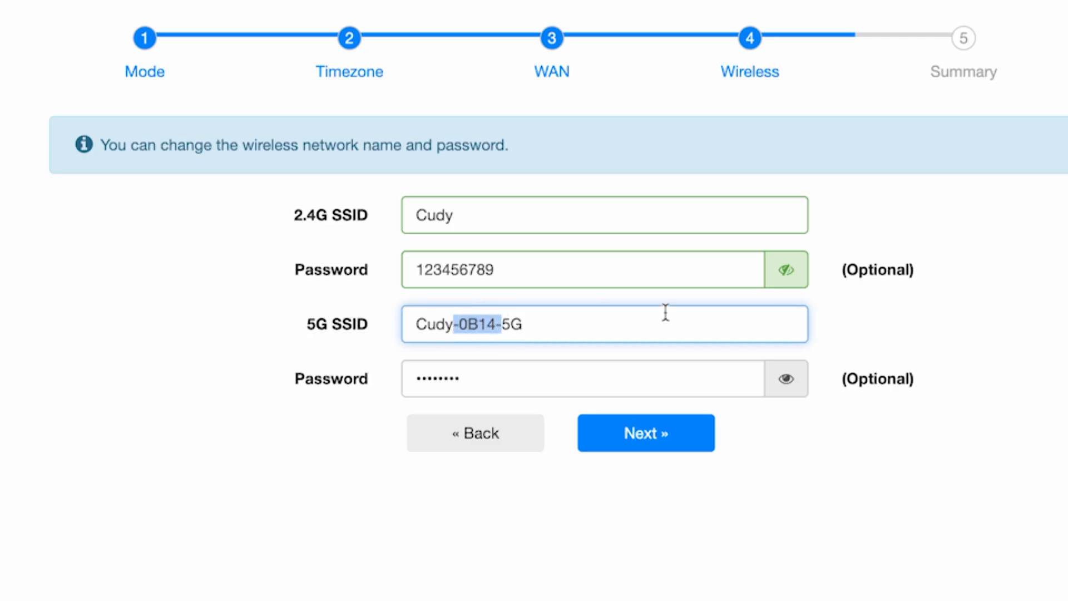
key("BackSpace")
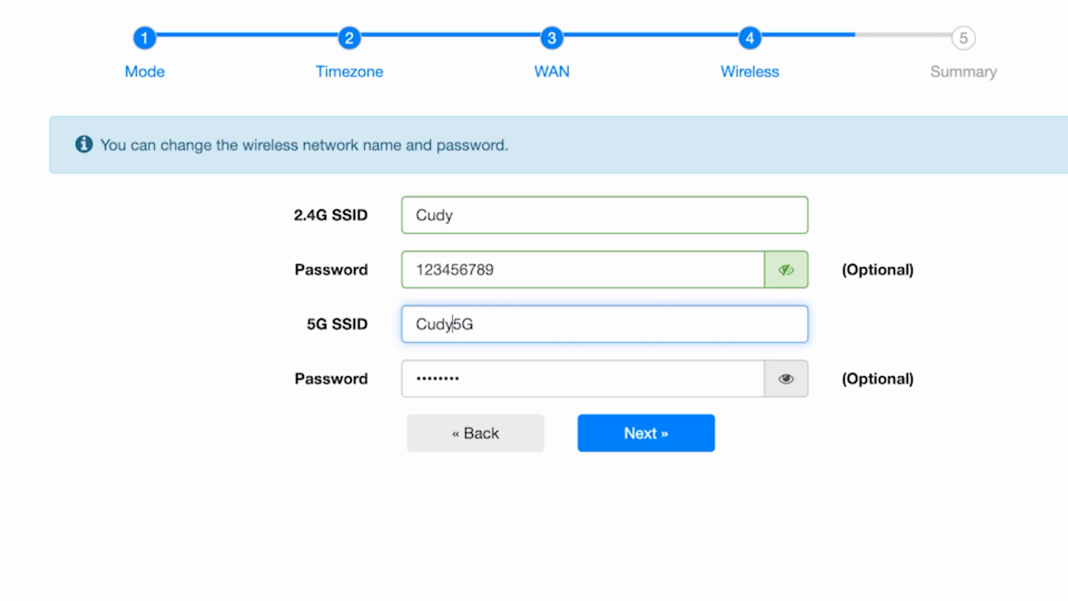
left_click(727, 384)
left_click(787, 379)
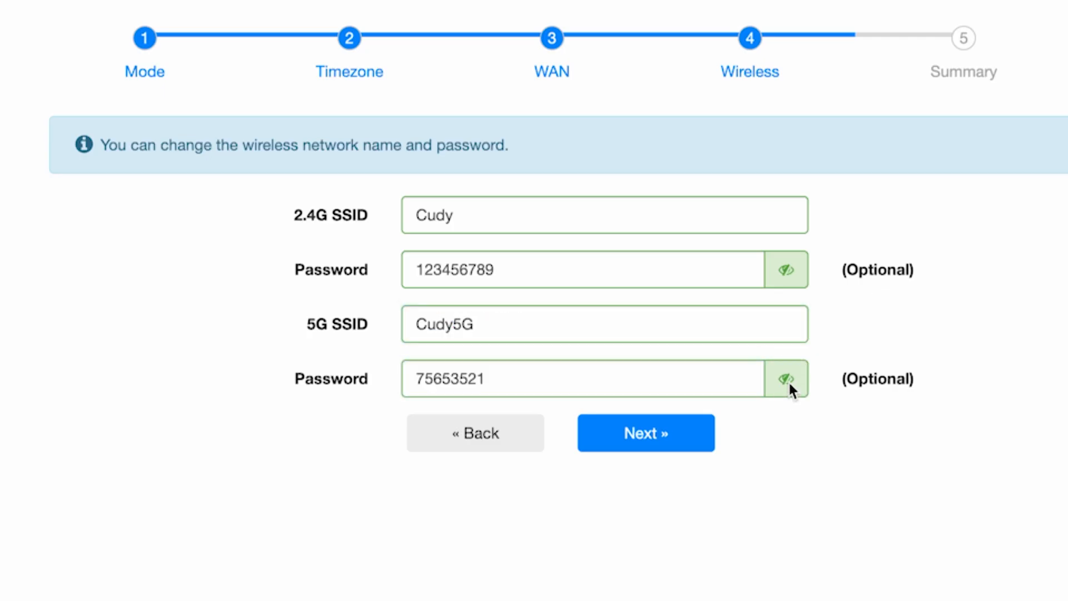
left_click(672, 379)
double_click(673, 381)
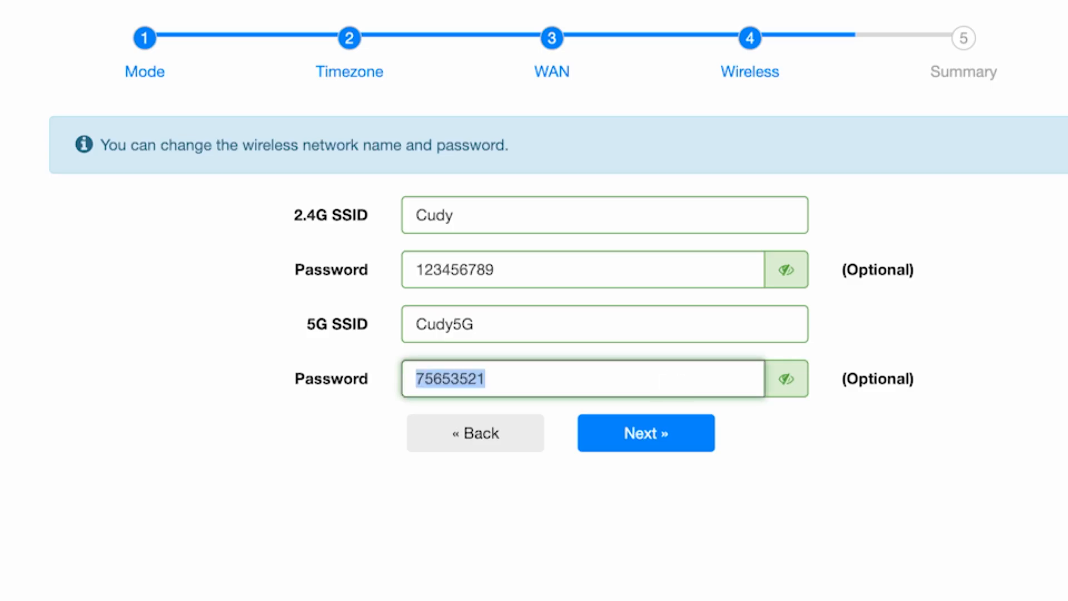
type("123456789")
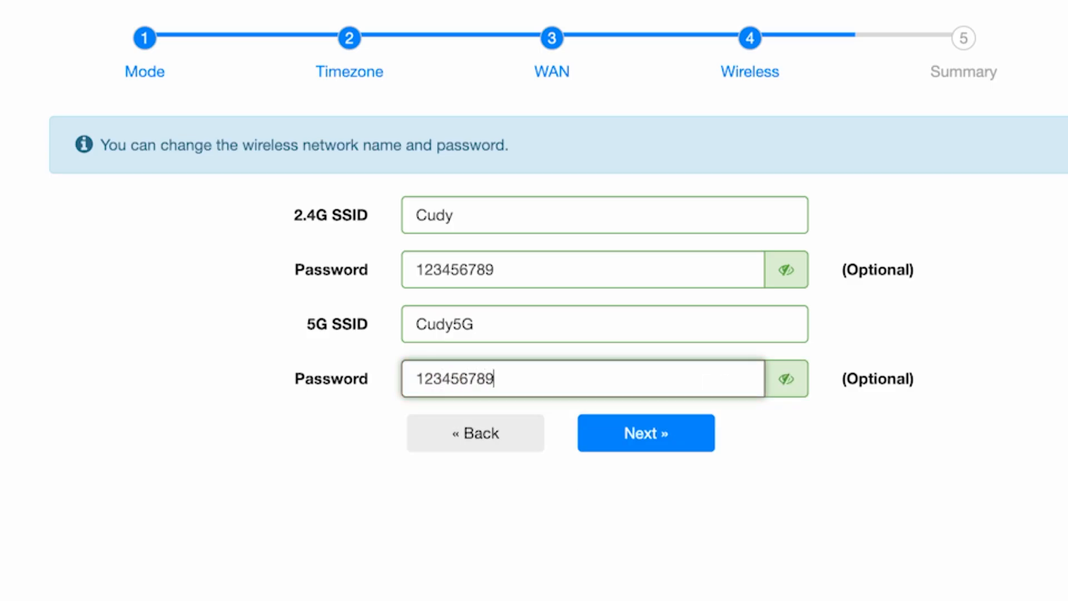
type("5G")
left_click(695, 438)
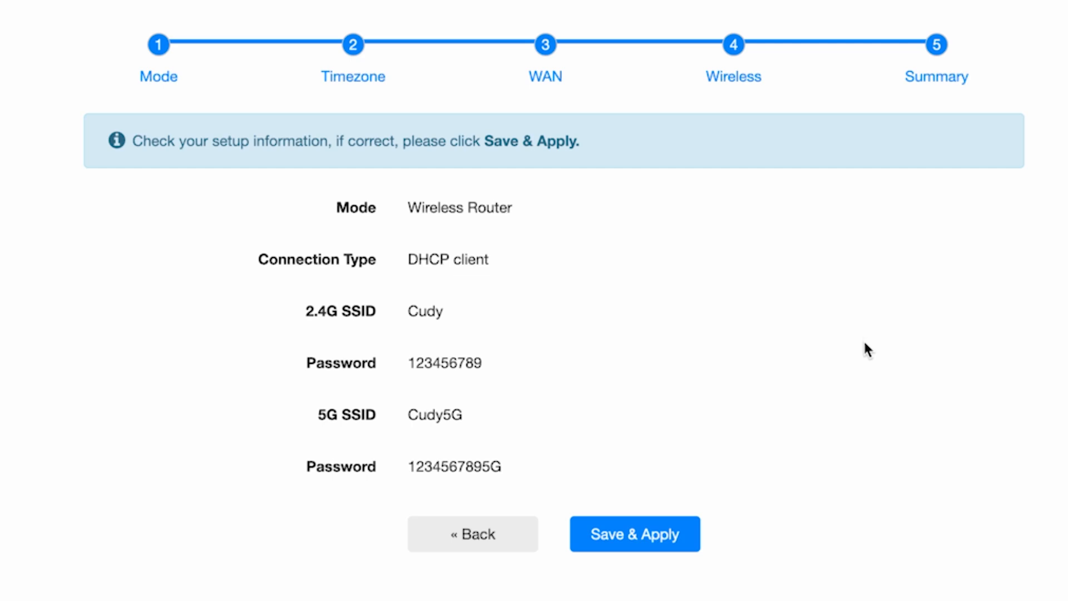
Save and apply the quick-setup configuration from the Summary step
left_click(651, 534)
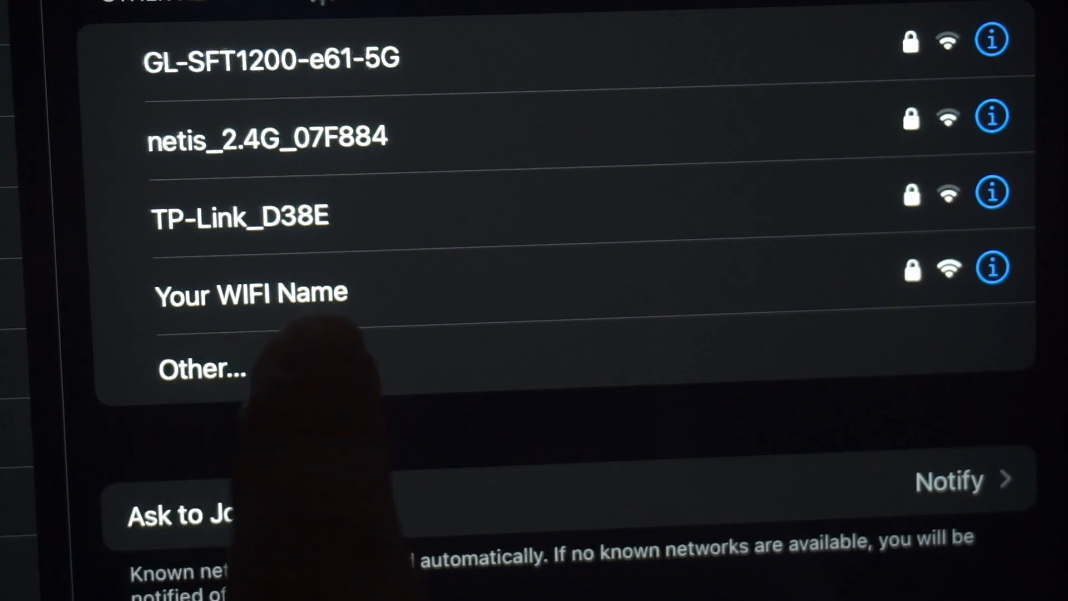
Join the 'Your WIFI Name' network from the phone's Wi-Fi list
left_click(345, 286)
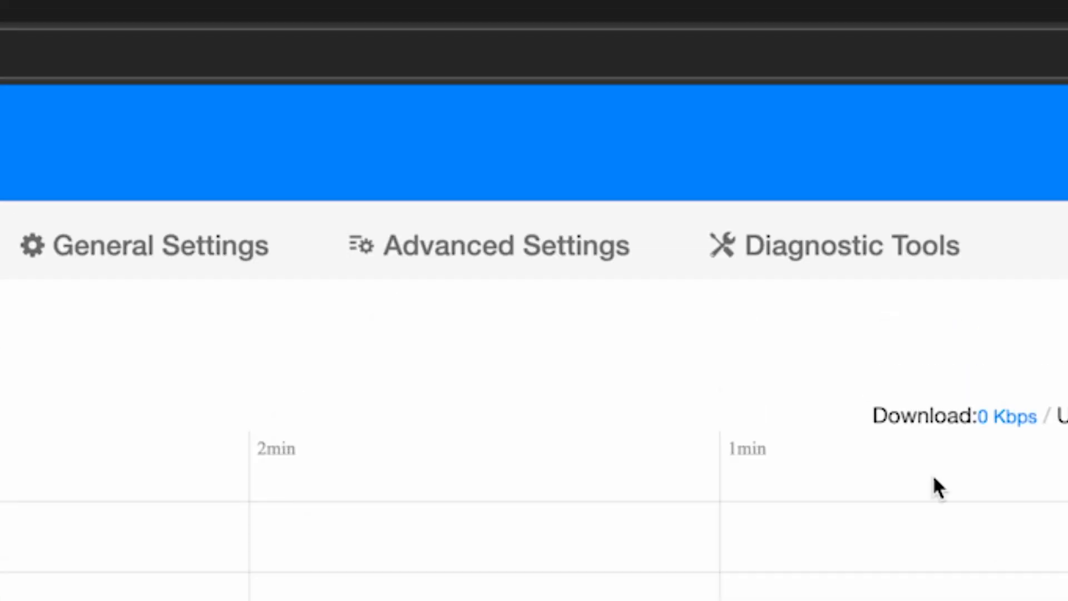
Reboot the router from Advanced Settings > System and confirm the restart
left_click(570, 267)
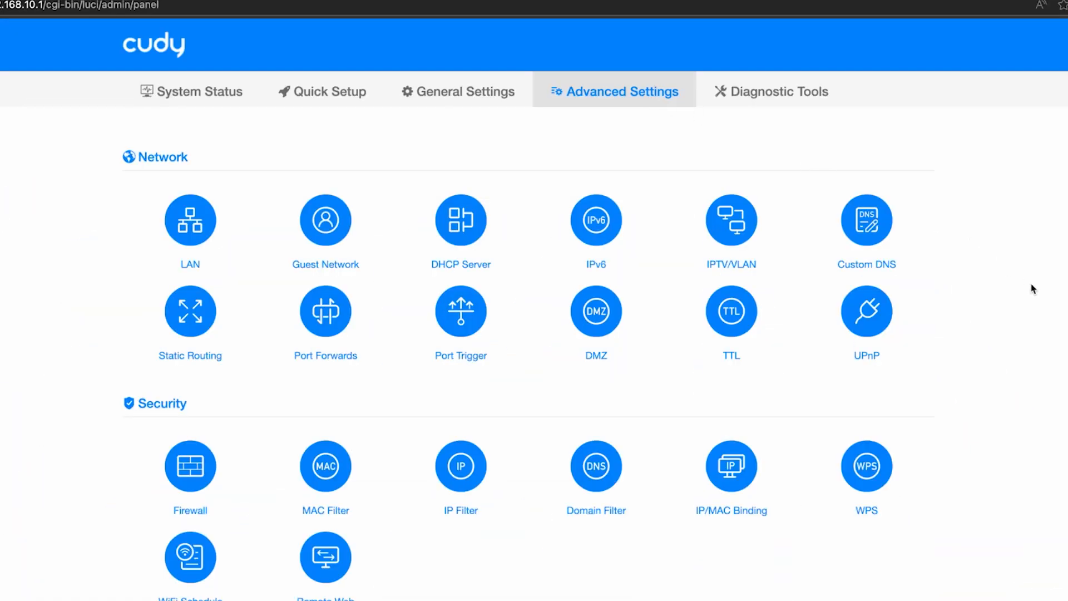
scroll(1032, 289, "down", 5)
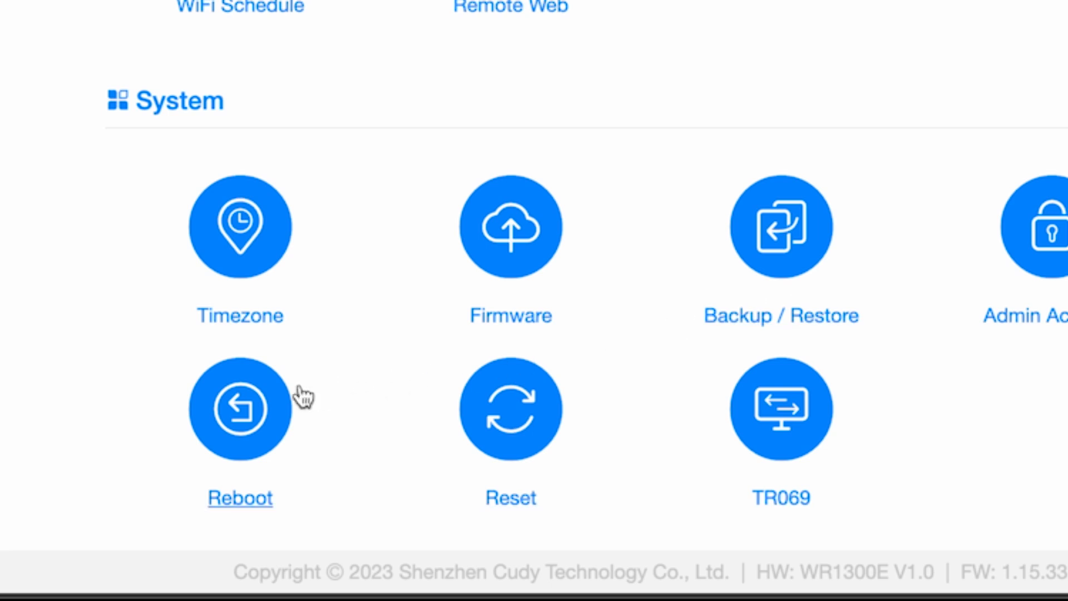
left_click(255, 411)
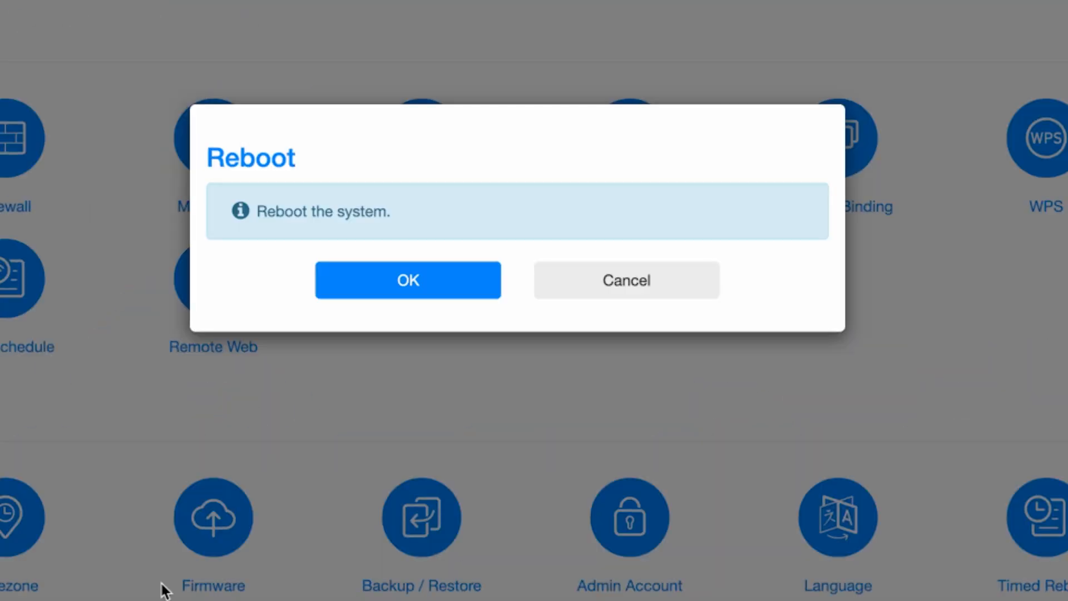
left_click(421, 289)
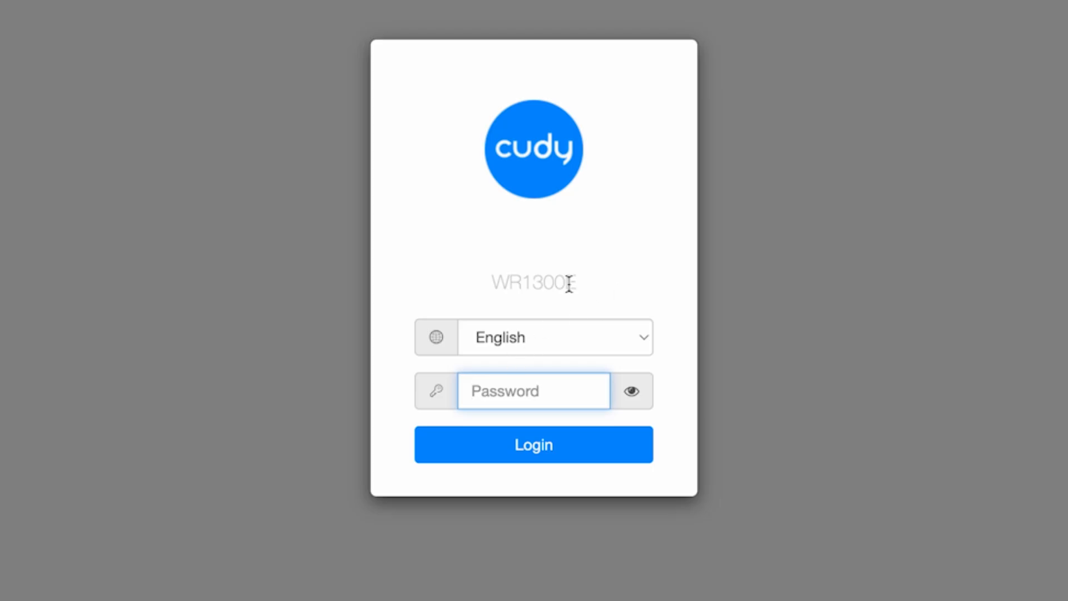
Log back in with the admin password and bring up Advanced Settings
type("admin")
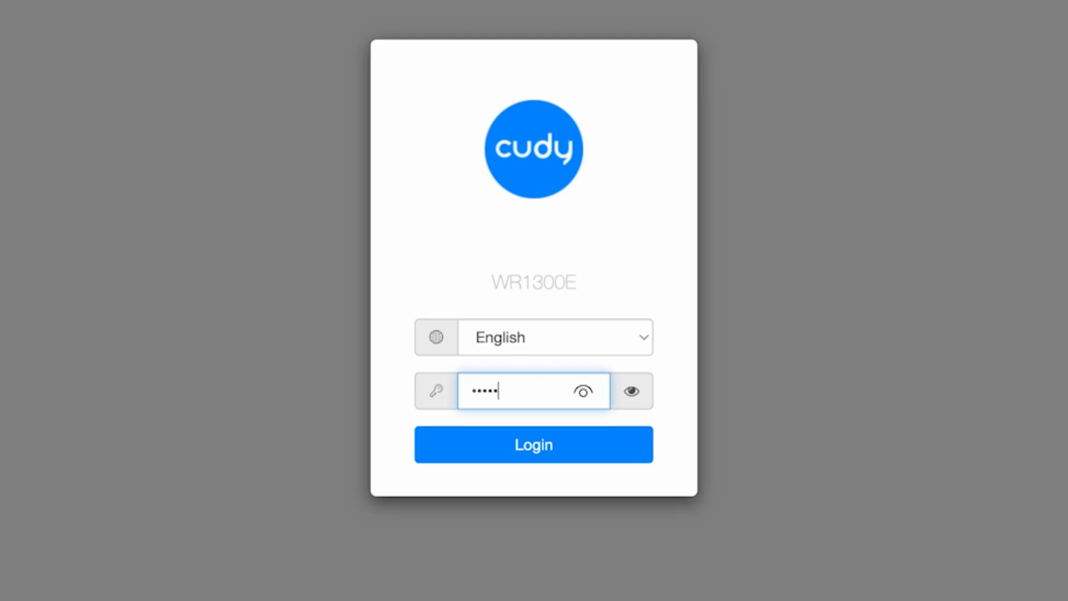
left_click(551, 456)
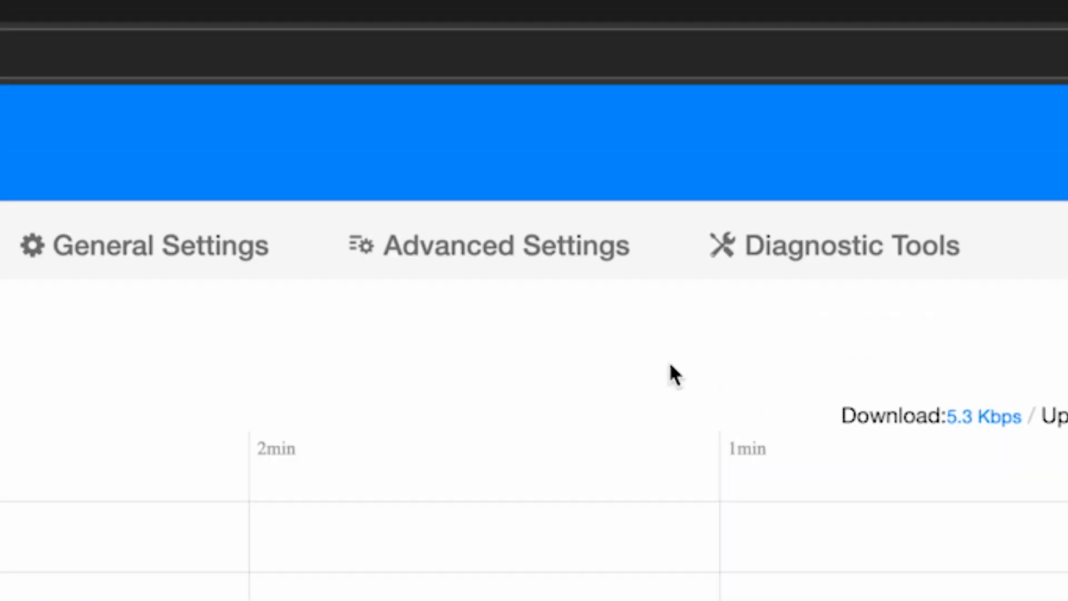
left_click(554, 273)
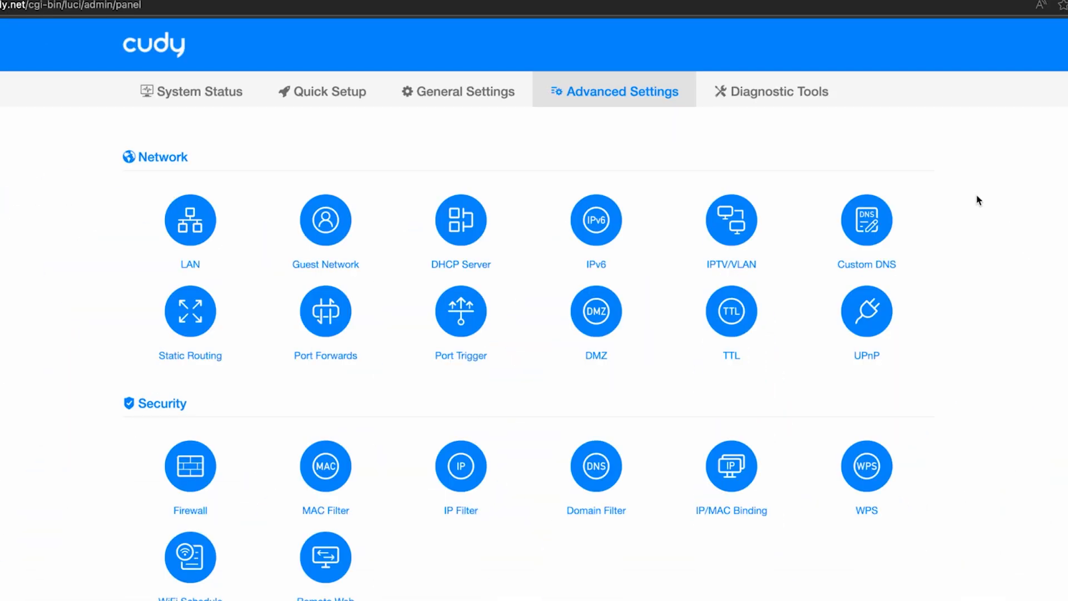
scroll(977, 199, "down", 3)
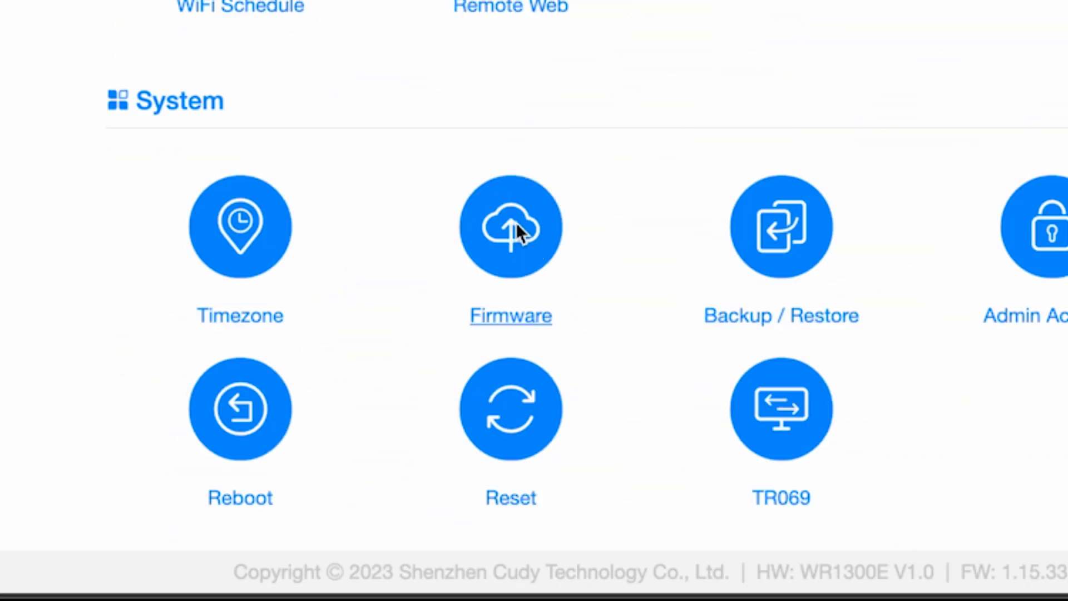
left_click(516, 222)
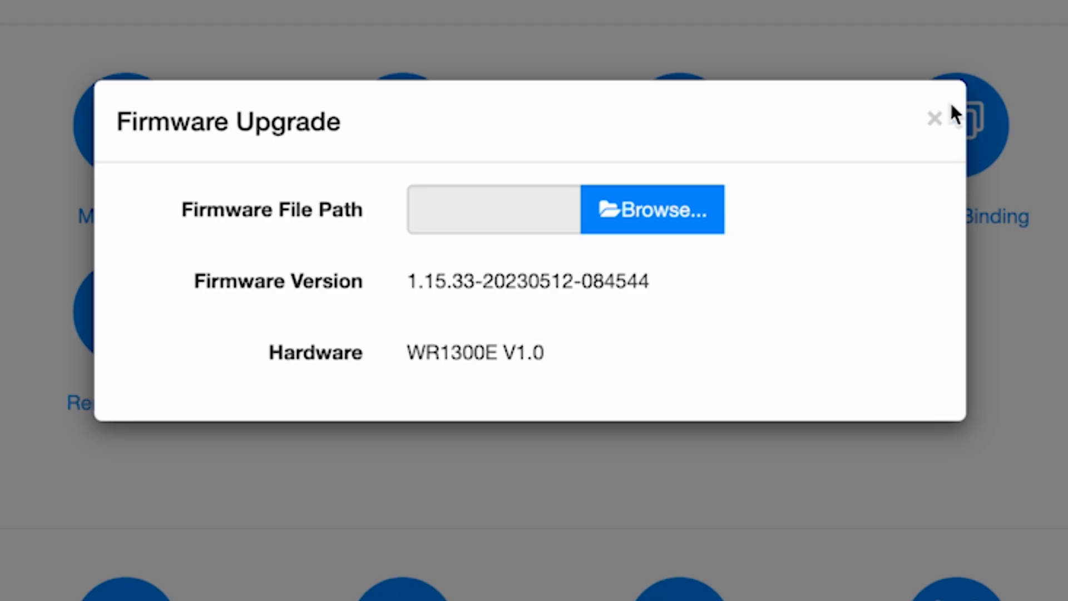
left_click(937, 118)
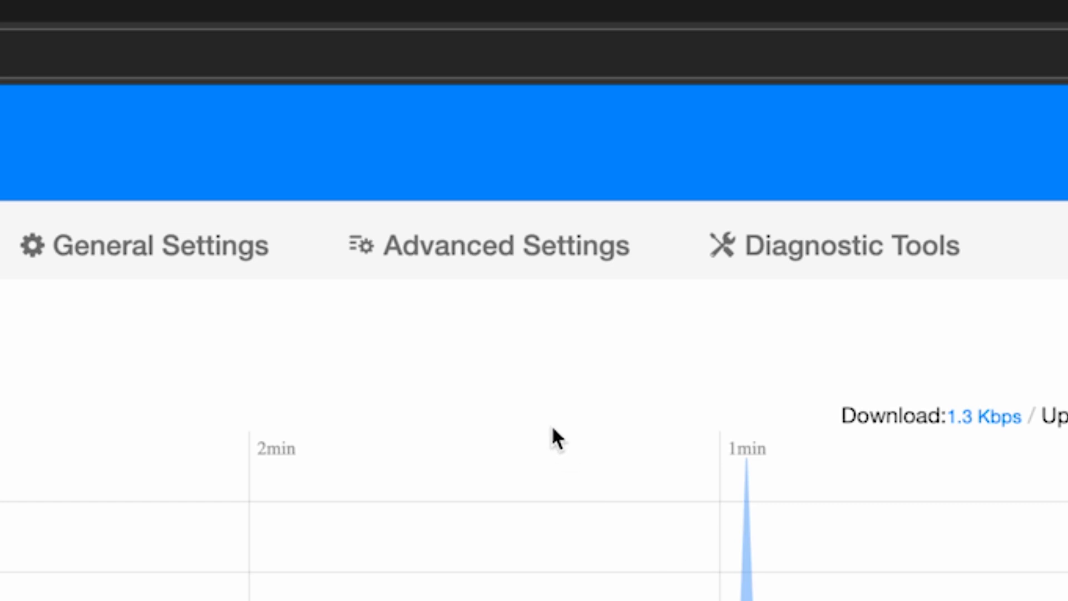
Go to the Admin Account settings and enter the current login password, revealing it to check
left_click(506, 260)
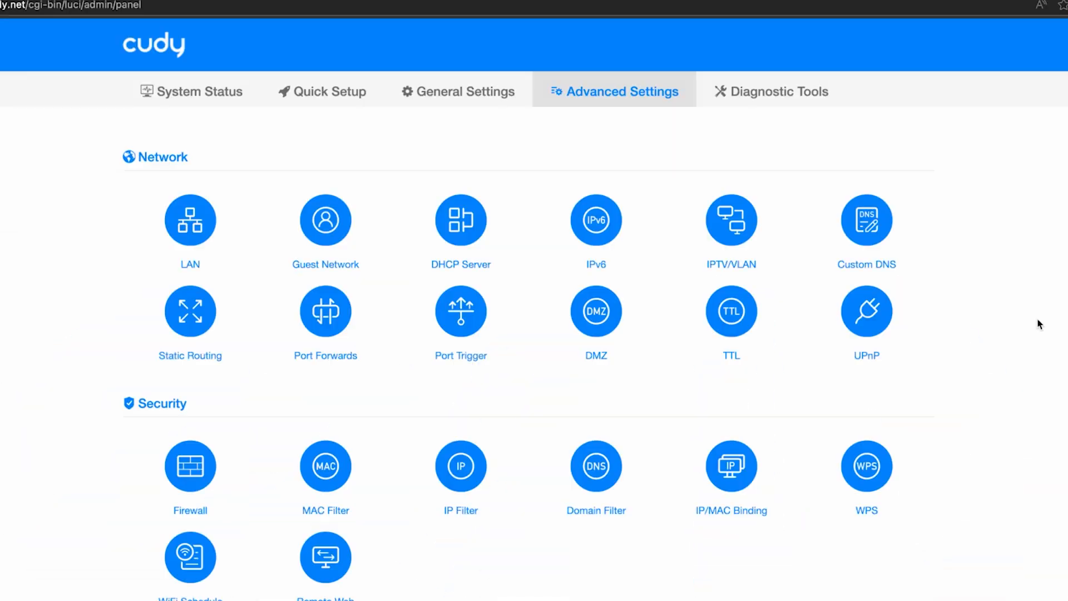
scroll(1039, 328, "down", 3)
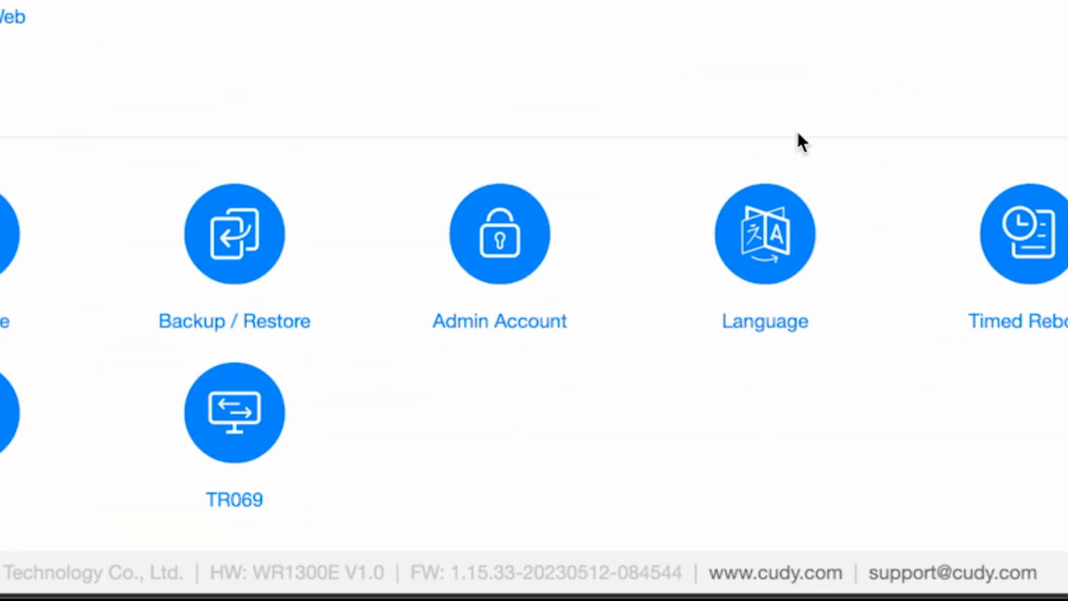
left_click(527, 233)
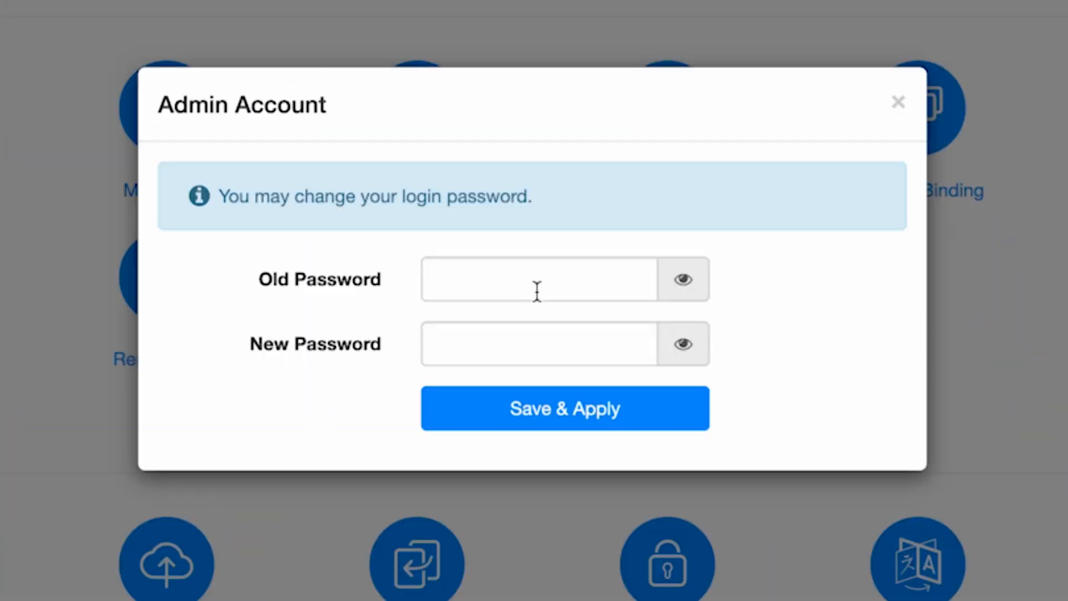
left_click(537, 280)
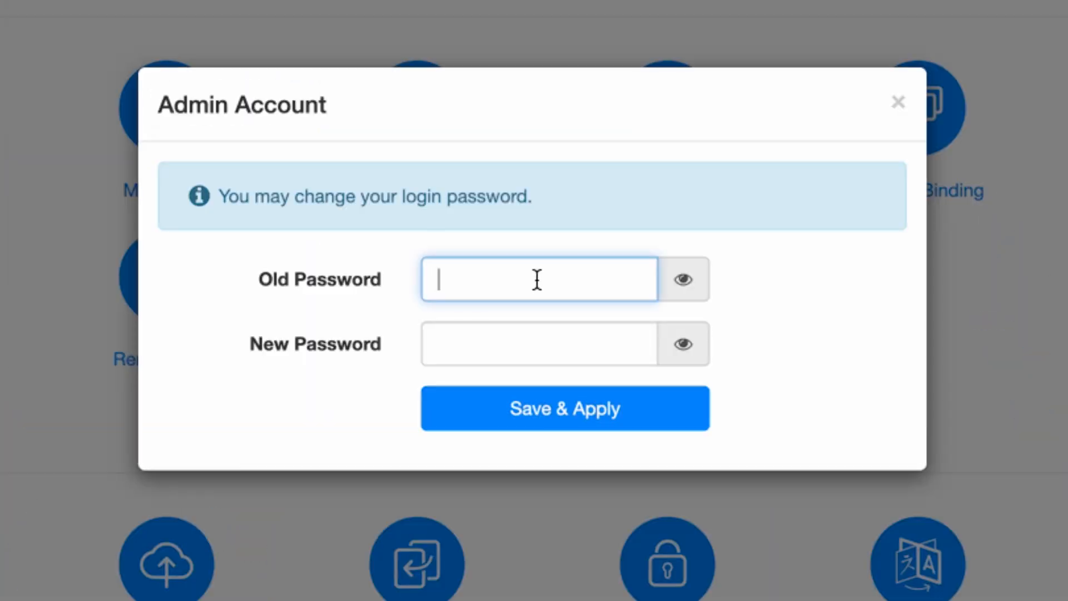
type("•••••")
left_click(678, 277)
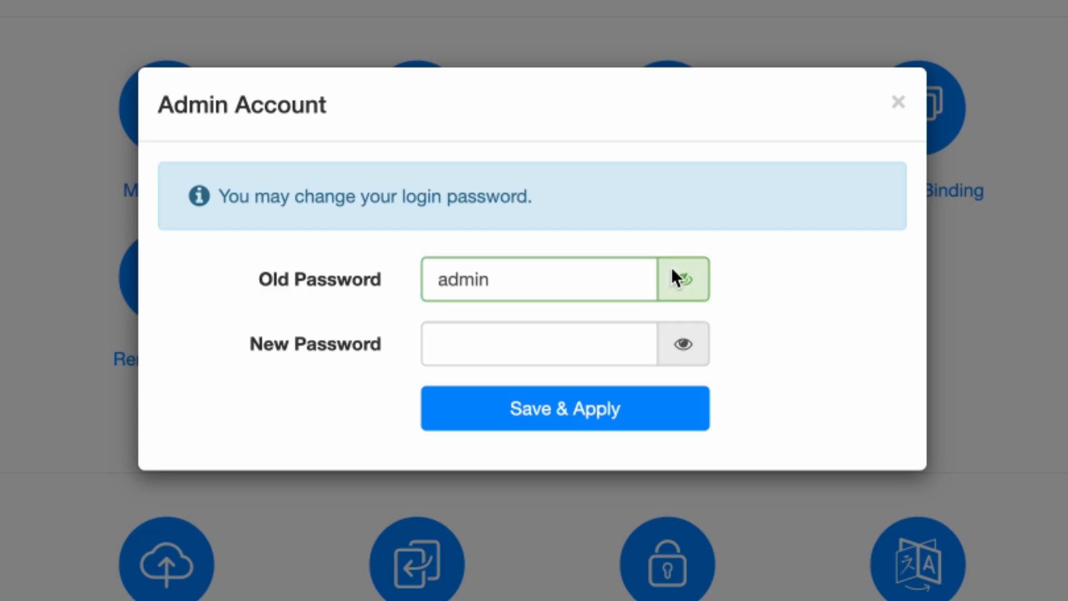
Enter and save the new admin login password, then type 'dfdfdfdf' into a new tab's address bar
left_click(525, 341)
type("•••••••••")
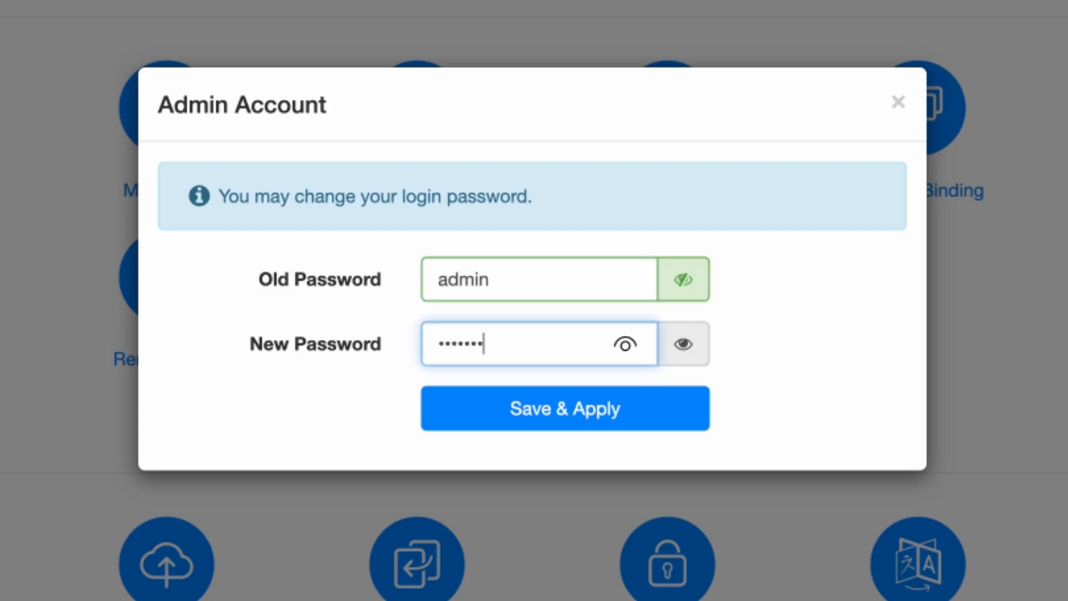
left_click(689, 350)
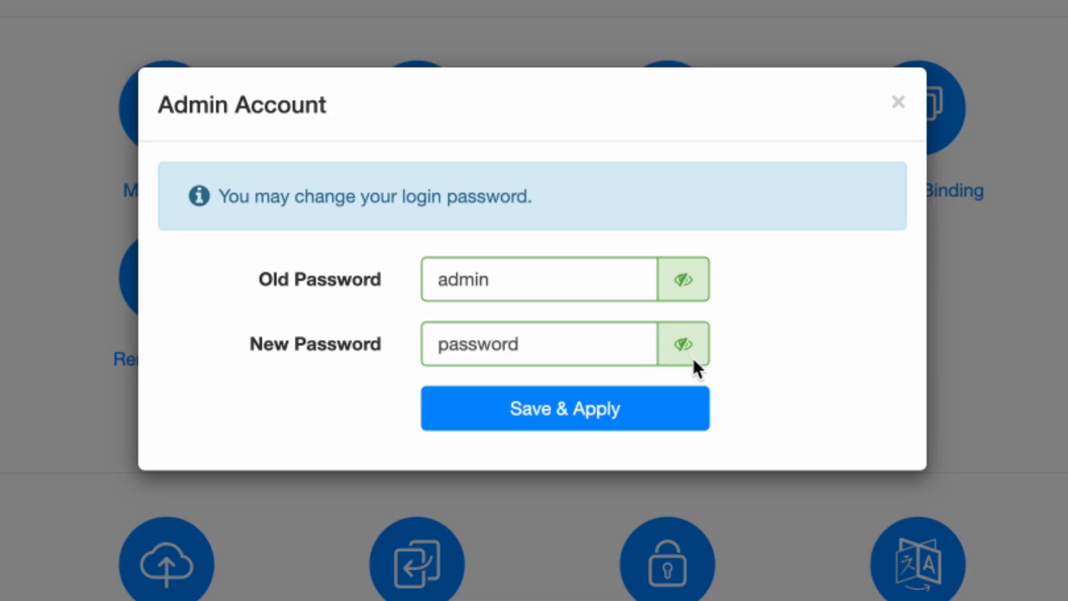
left_click(617, 418)
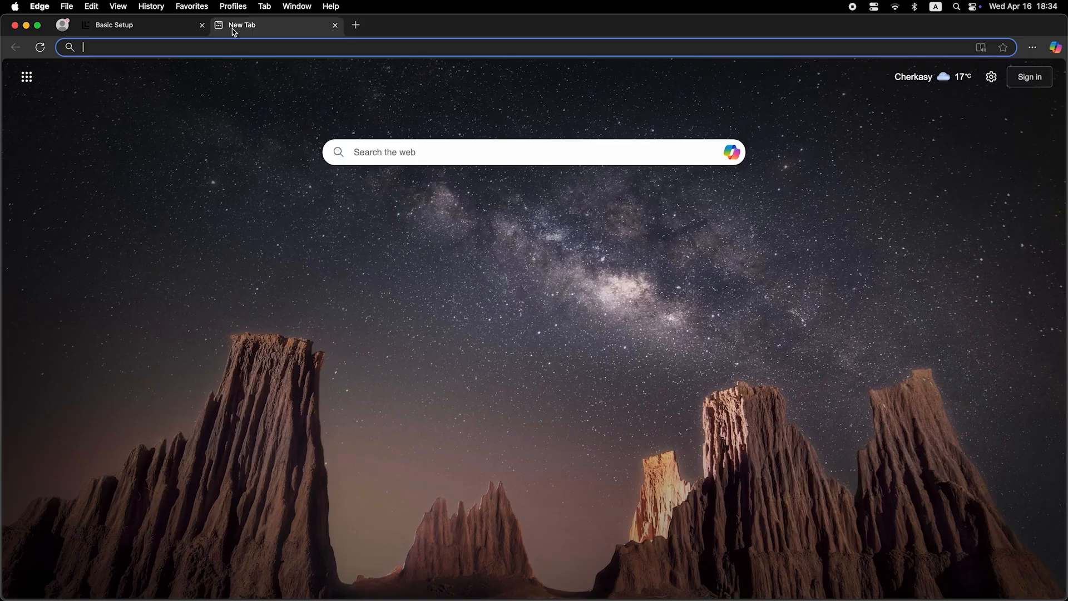
left_click(244, 50)
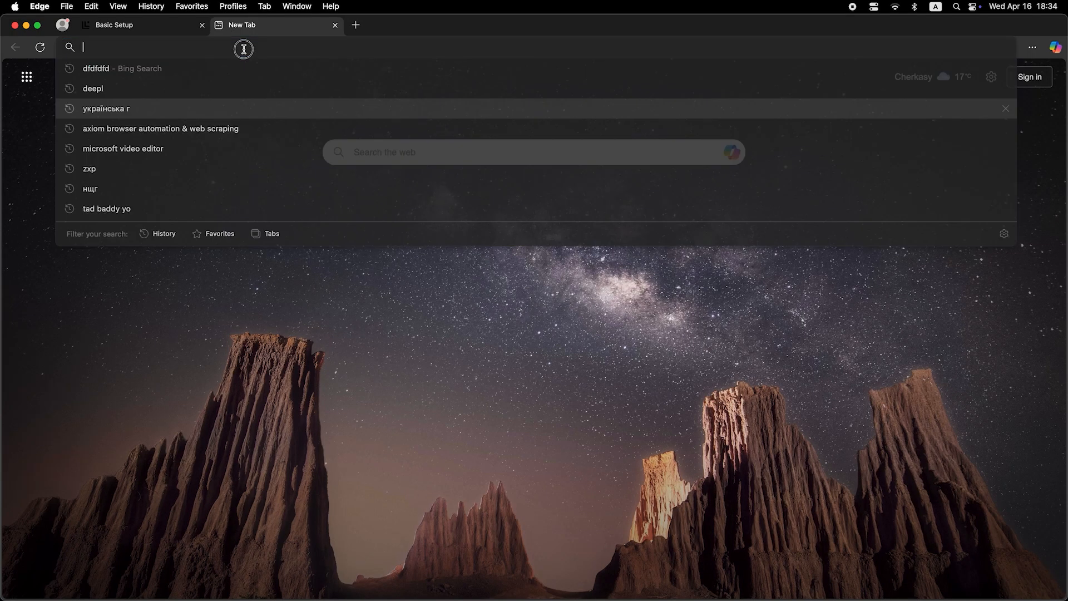
type("dfdfdfdf")
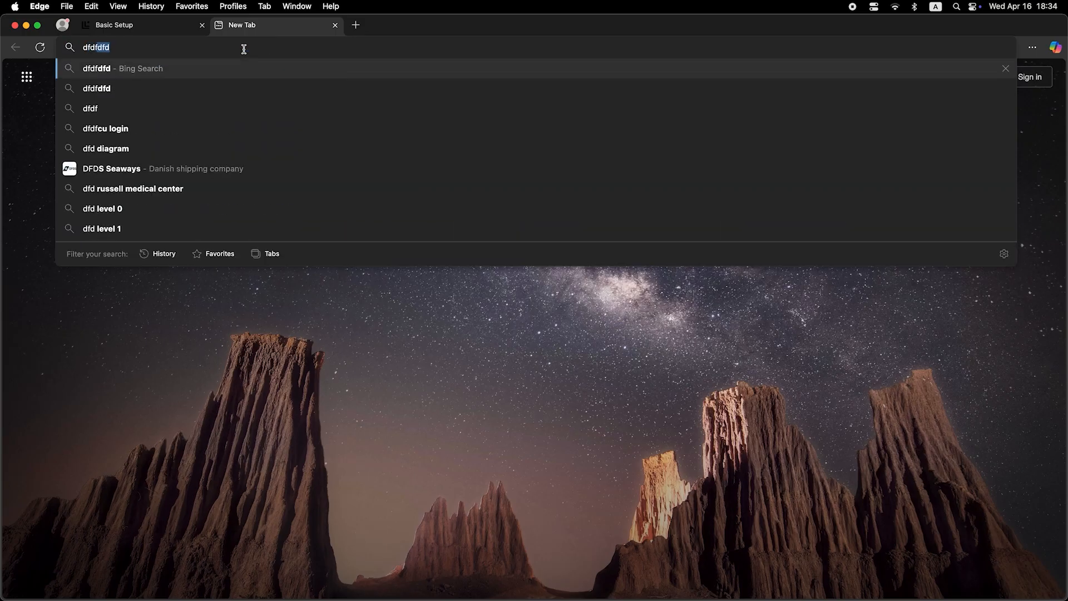